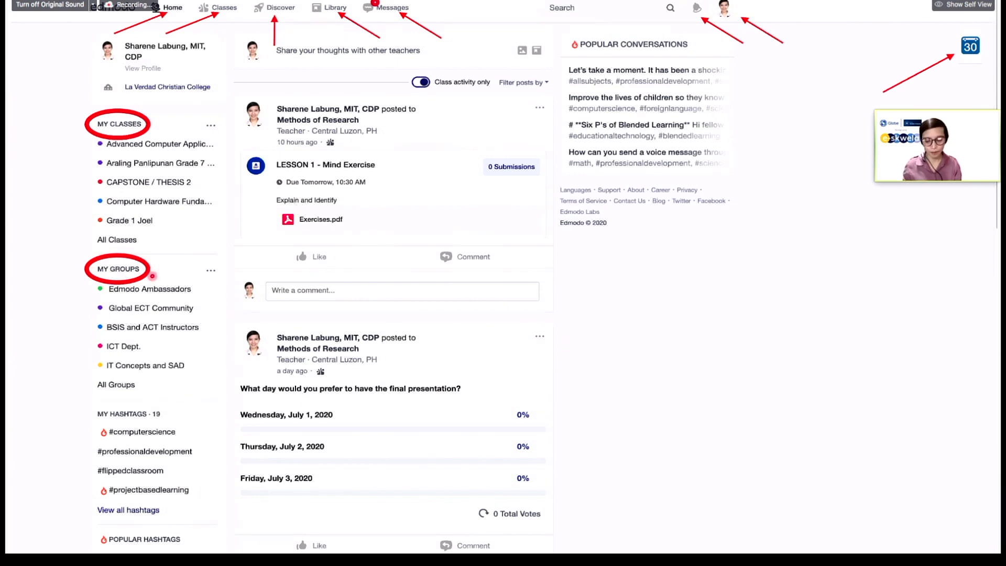
Advance to the slide whose arrow points at the box for sharing thoughts with other teachers.
{"action": "key", "text": "Right"}
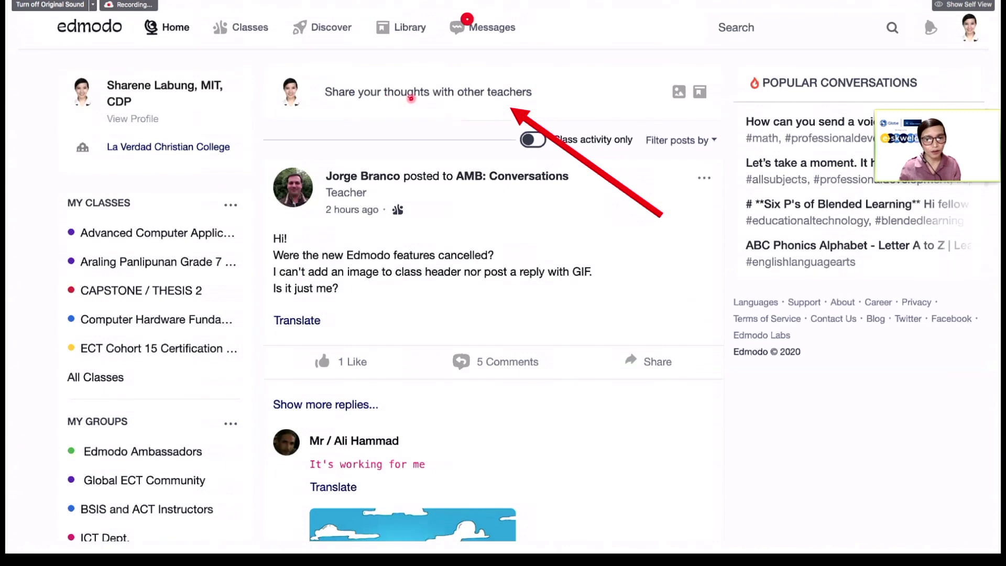
Advance to the post composer slide showing visibility: any Edmodo teacher, school teachers, or connections.
{"action": "key", "text": "Right"}
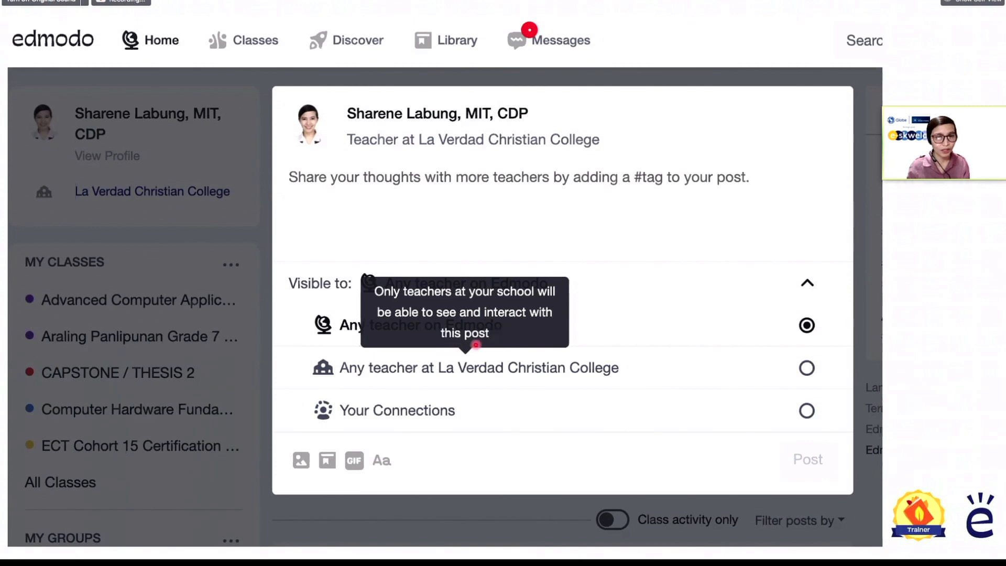
Move the walkthrough on to the 'Set up your Classes/Groups' section title.
{"action": "key", "text": "Right"}
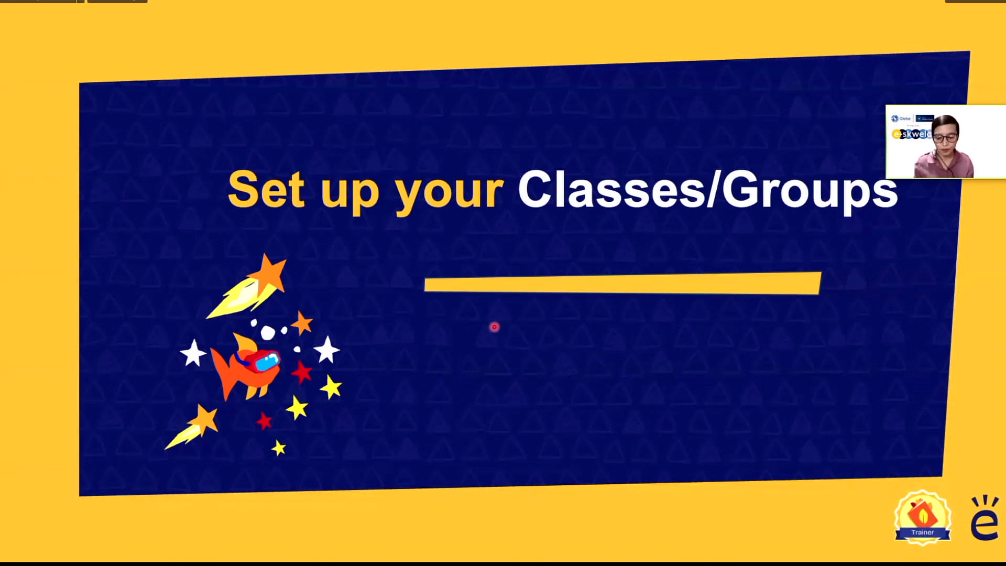
Step into the class setup screenshots leading to the 'Invite your Students' title slide.
{"action": "key", "text": "Right"}
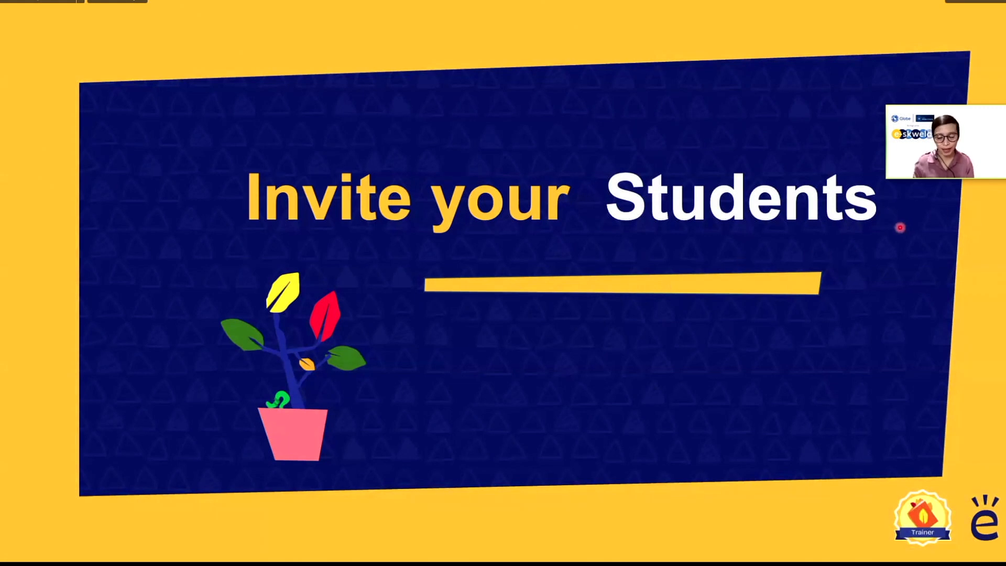
Show the 'What's next?' dialog for Organizations and Management Concepts with Add Students and Explore Class.
{"action": "key", "text": "Right"}
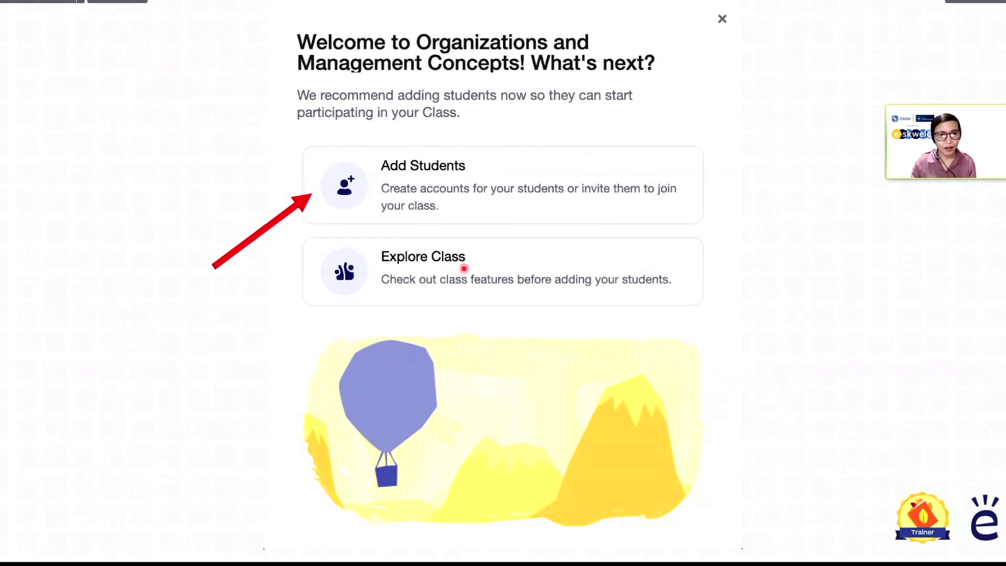
View the Add Students invite page, then go to the Organizations and Management Concepts class page.
{"action": "left_click", "coordinate": [444, 183]}
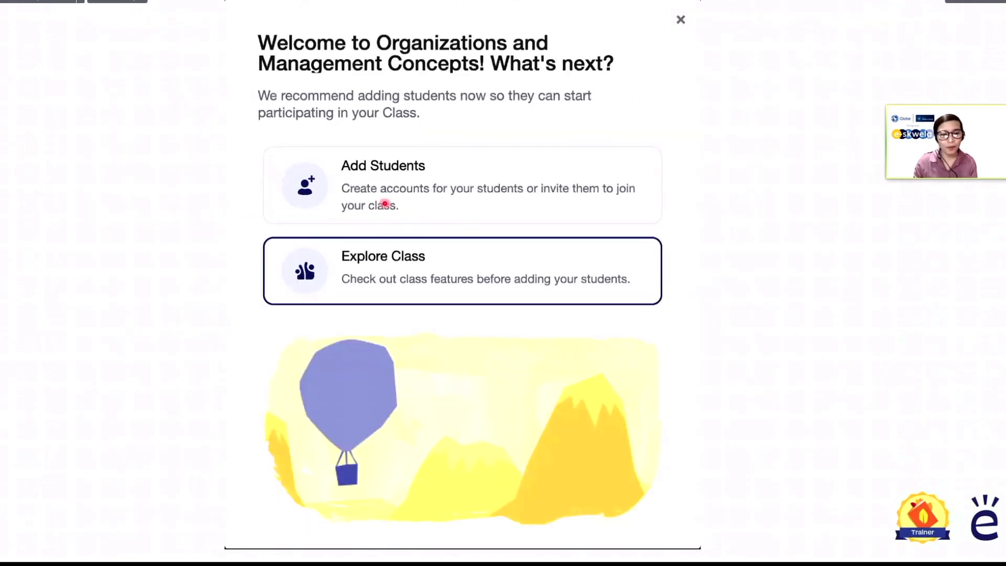
{"action": "left_click", "coordinate": [377, 267]}
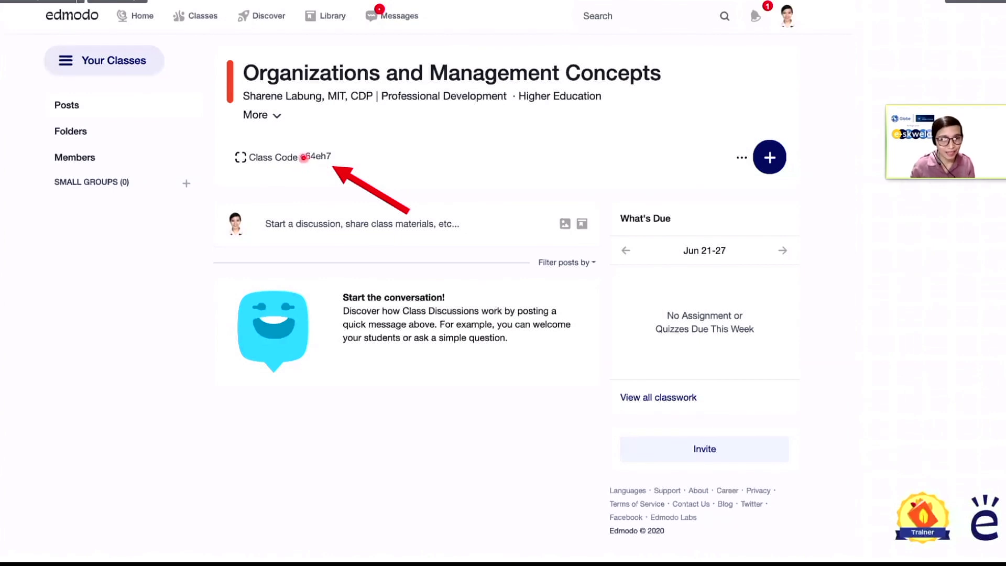
Open the Invite people dialog from the class code link, showing the shareable class code.
{"action": "left_click", "coordinate": [302, 159]}
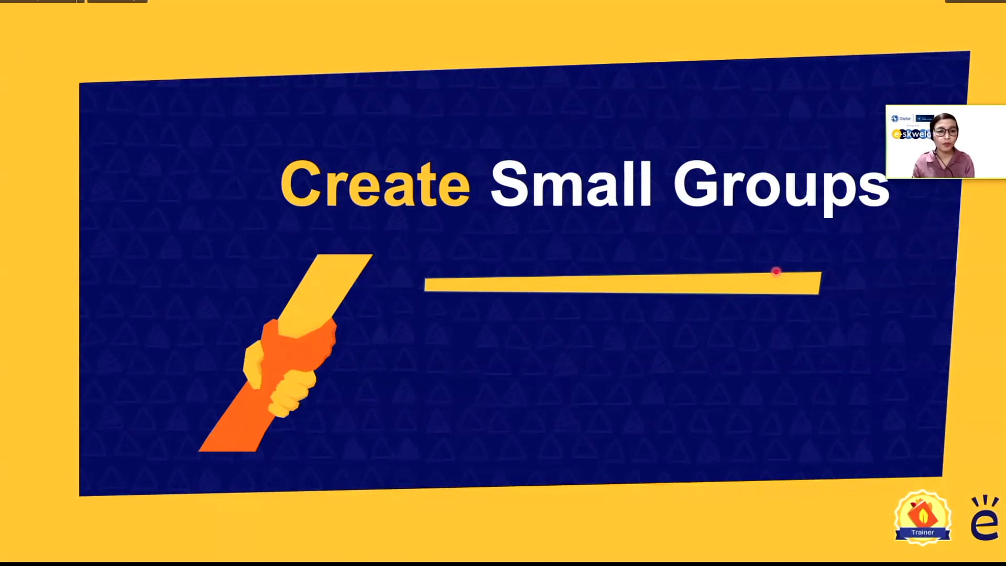
Advance past the small-groups slides to the 'Create and Post a Poll' title slide.
{"action": "left_click", "coordinate": [678, 243]}
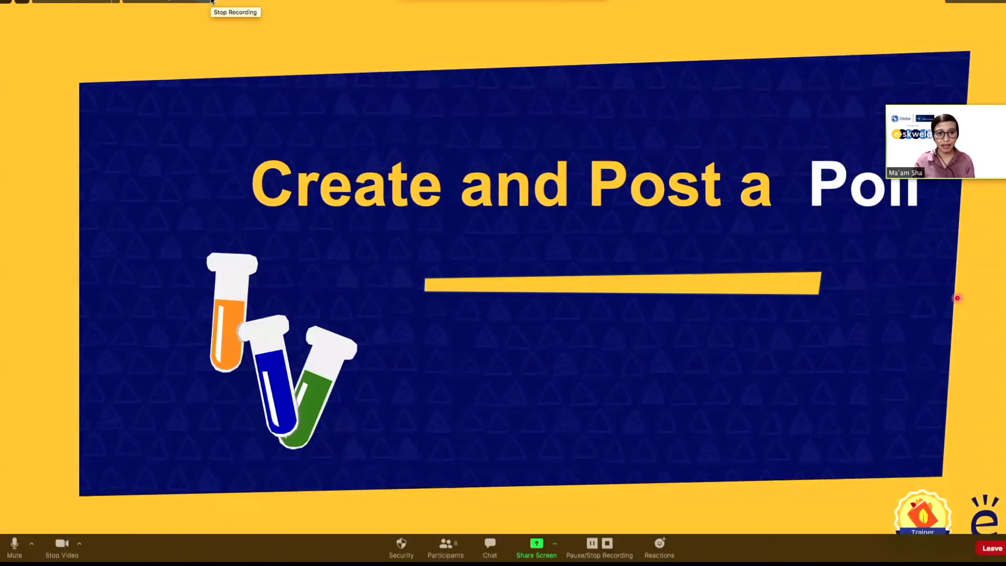
Move the floating webcam window upward, out of the way of the poll example.
{"action": "mouse_move", "coordinate": [936, 140]}
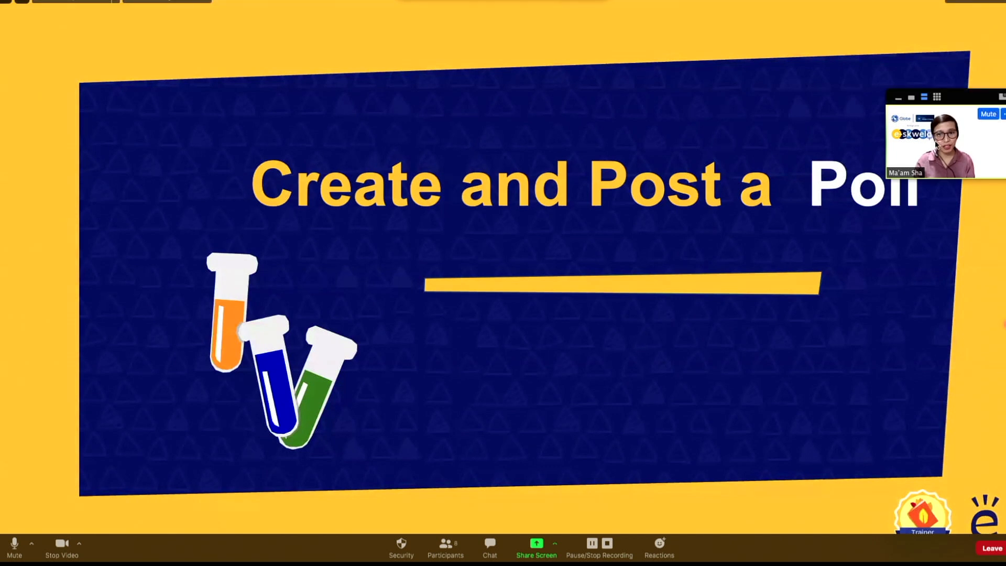
{"action": "left_click_drag", "start_coordinate": [952, 146], "coordinate": [951, 107]}
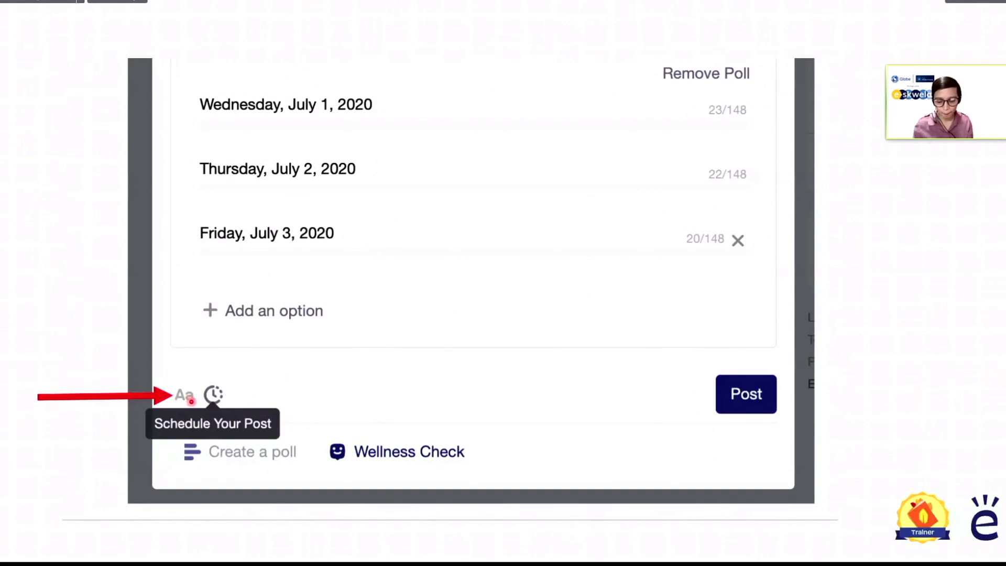
Show the text-formatting (Aa) help for the poll post.
{"action": "left_click", "coordinate": [190, 399]}
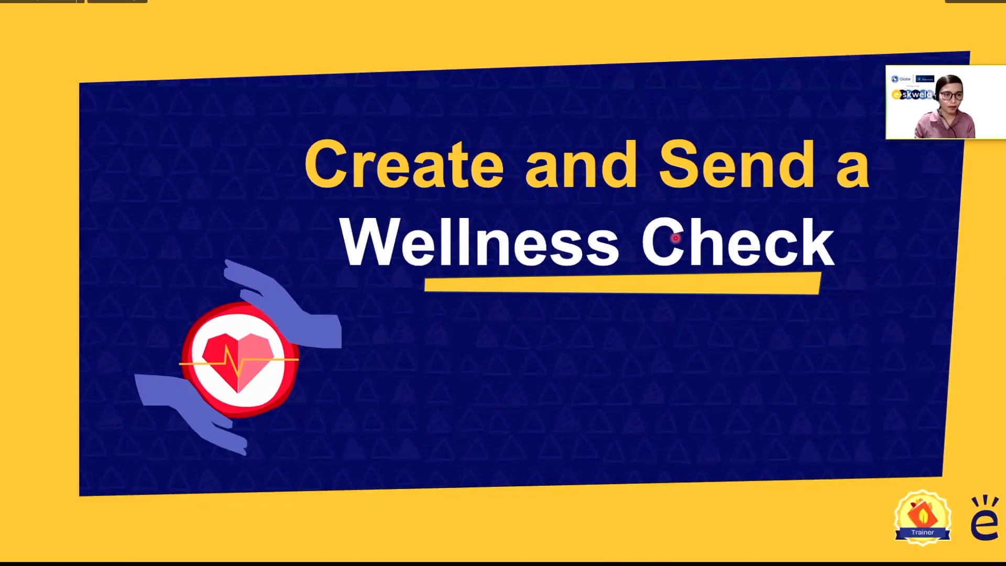
Move to the blank poll form and load the Wellness Check preset mood poll.
{"action": "key", "text": "Right"}
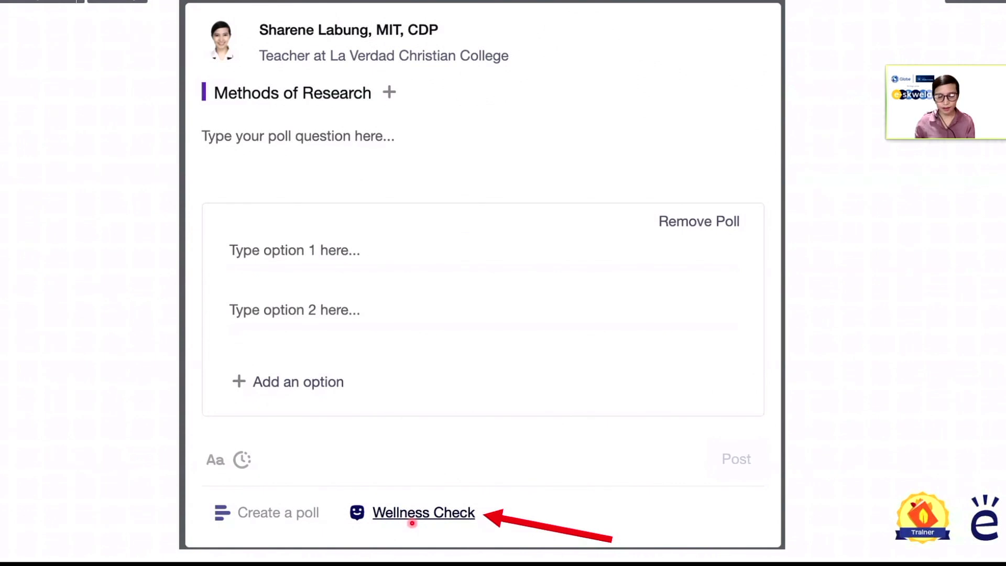
{"action": "left_click", "coordinate": [412, 521]}
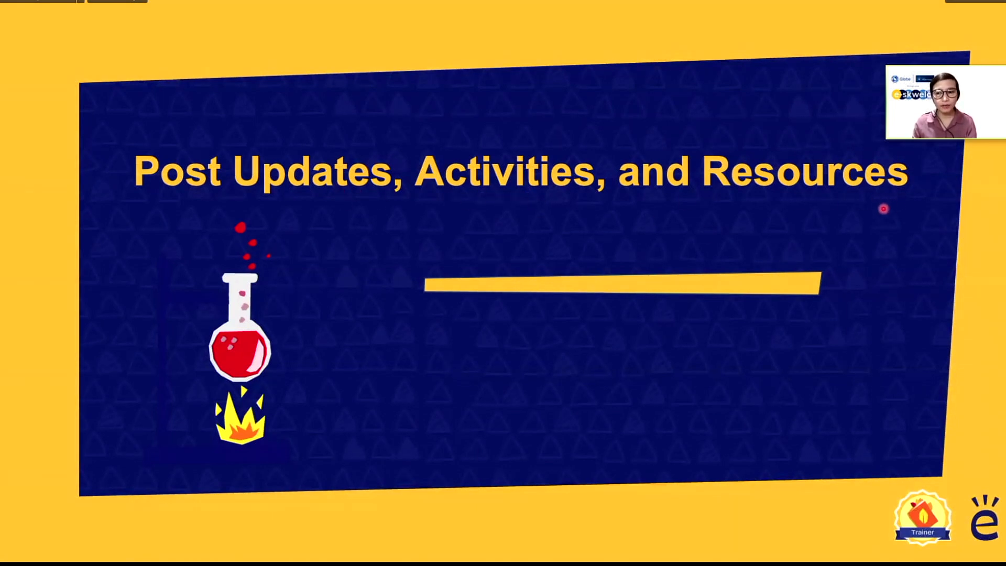
Advance from the Post Updates, Activities, and Resources title slide to the post composer slide.
{"action": "key", "text": "Right"}
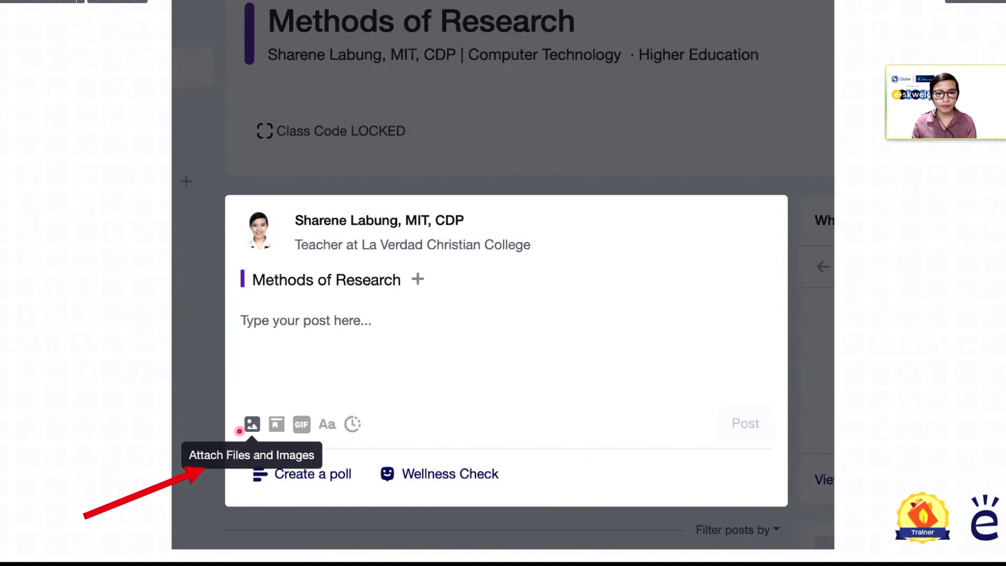
Advance to the slide with the posted Lesson 1 'Research a Way of Thinking' and Lesson 1.pdf.
{"action": "key", "text": "Right"}
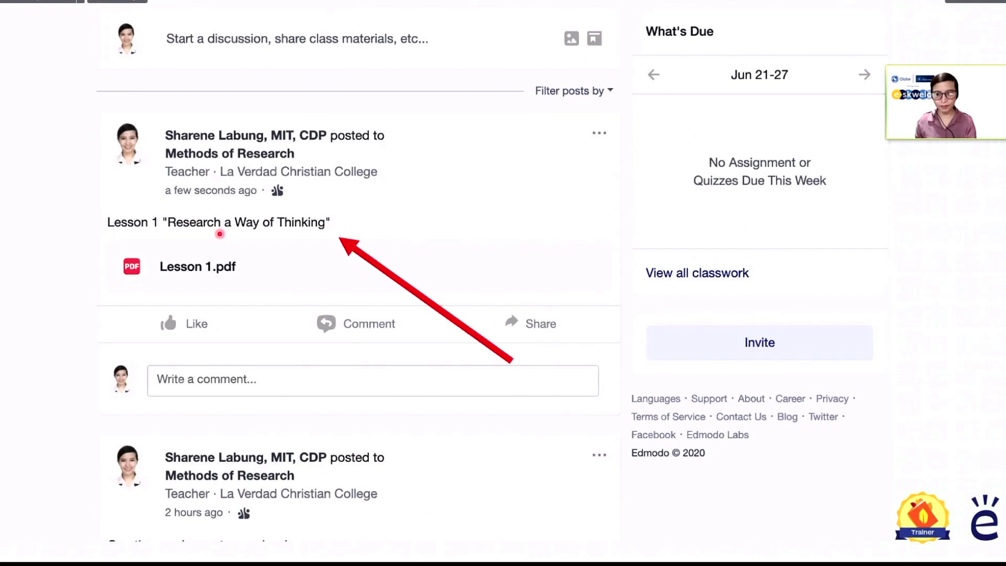
Advance to the Send an Assignment section of the walkthrough.
{"action": "key", "text": "Right"}
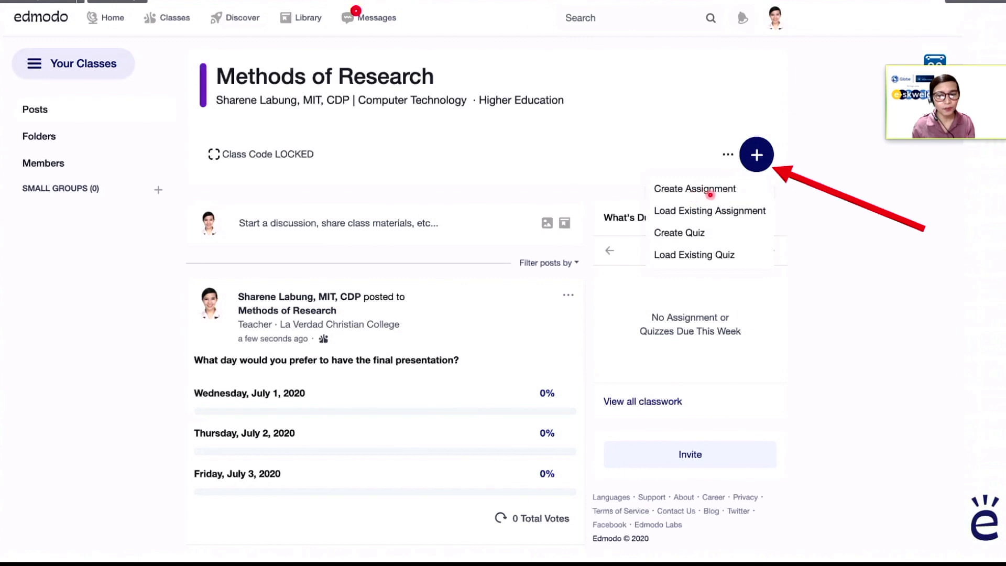
Advance to the filled-in LESSON 1 - Mind Exercise assignment with Exercises.pdf attached.
{"action": "left_click", "coordinate": [698, 193]}
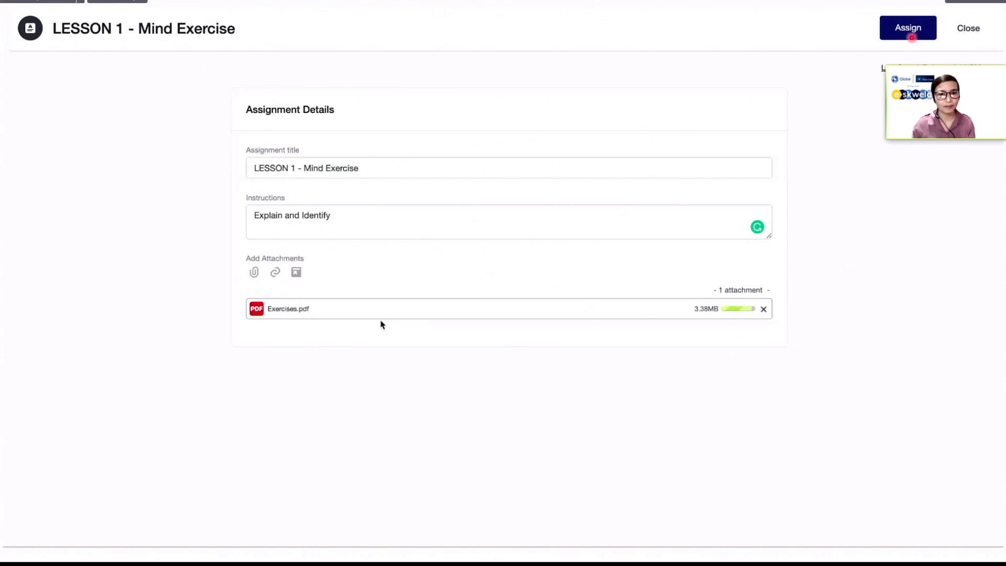
Show the Assign options for the Mind Exercise, then advance to the class page with 35 submissions.
{"action": "left_click", "coordinate": [911, 38]}
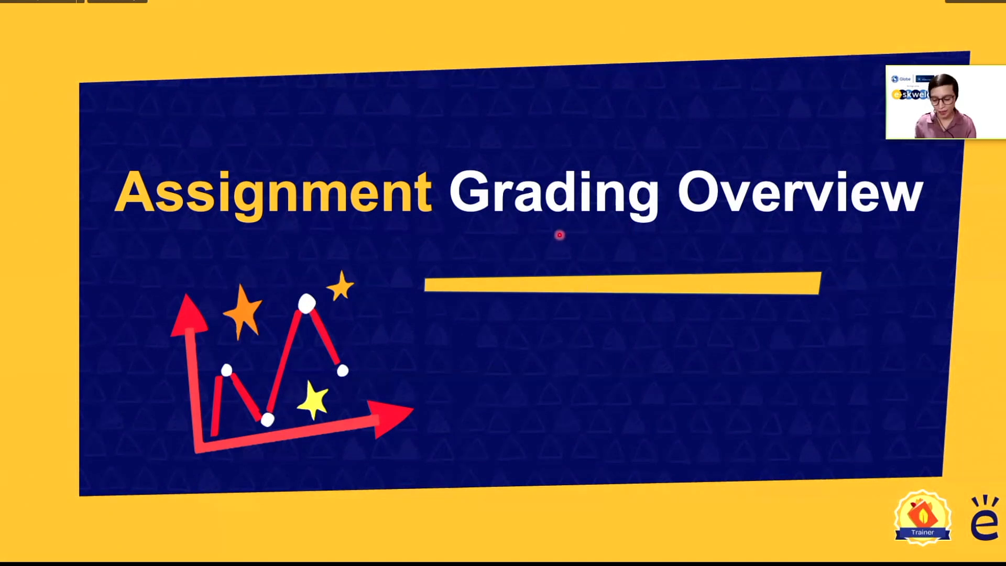
{"action": "key", "text": "Right"}
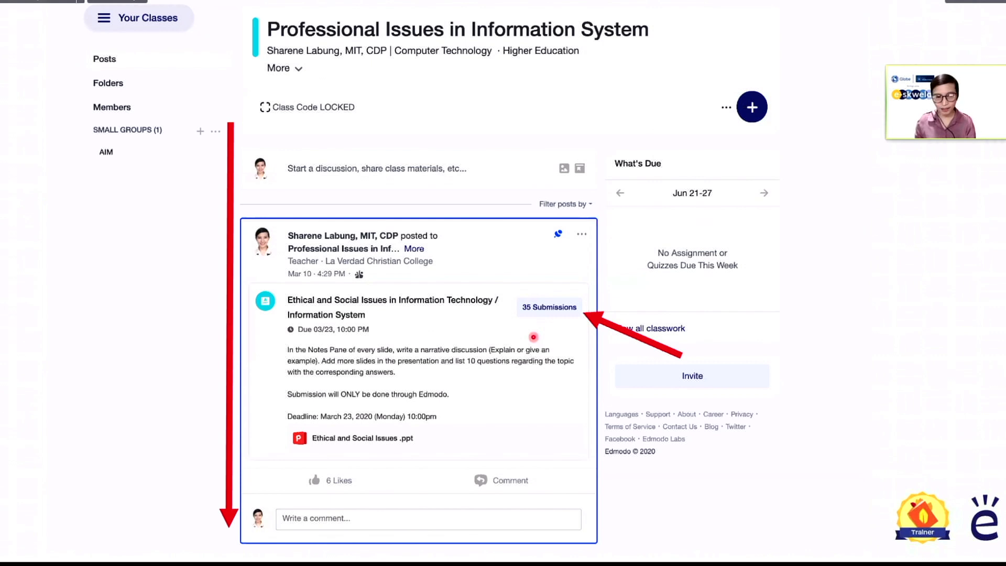
Advance to the Ethical and Social Issues submission list slide.
{"action": "key", "text": "Right"}
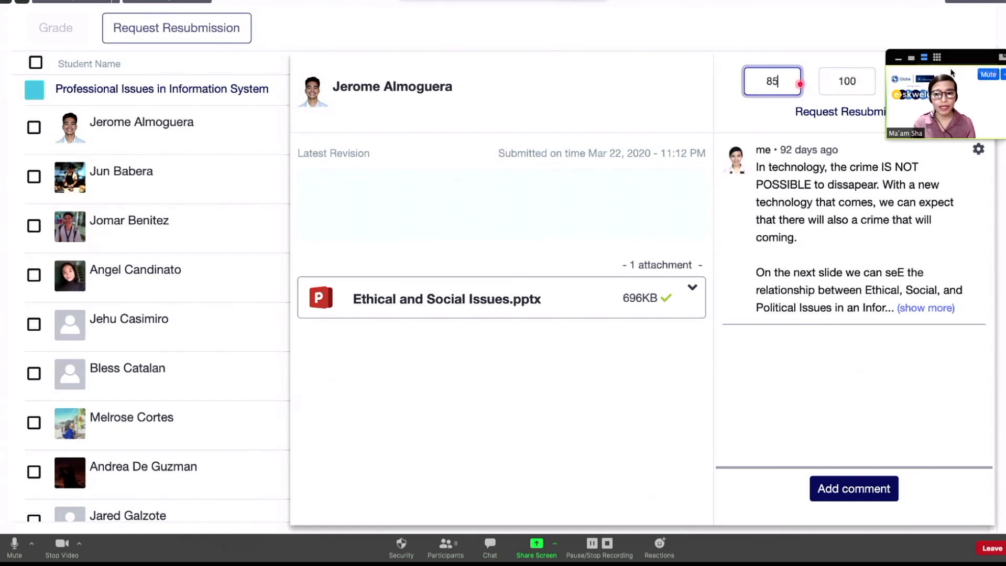
Show the Ethical and Social Issues.pptx submission graded 85 out of 100.
{"action": "left_click_drag", "start_coordinate": [958, 60], "coordinate": [2, 257]}
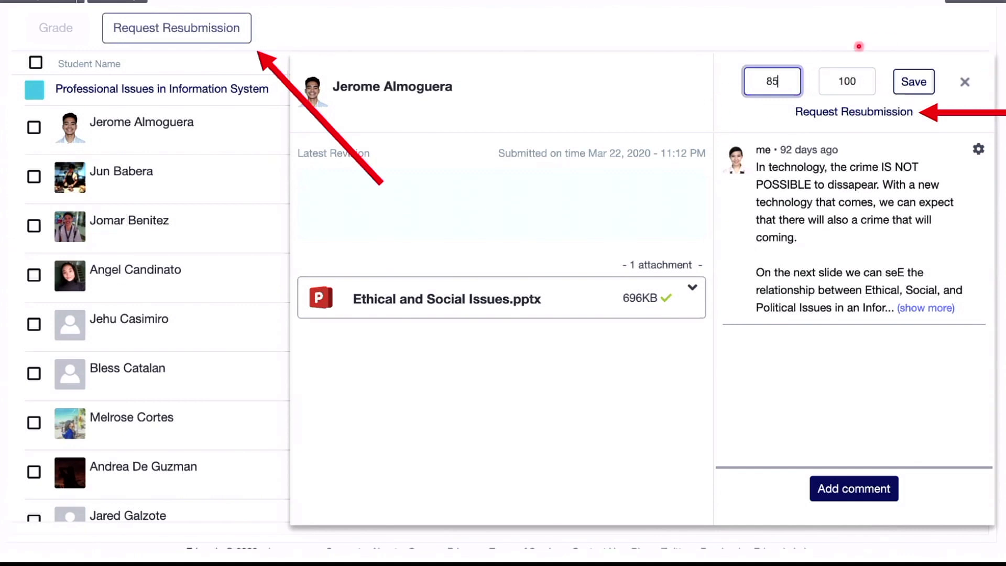
Request a resubmission of the student's work.
{"action": "left_click", "coordinate": [812, 111]}
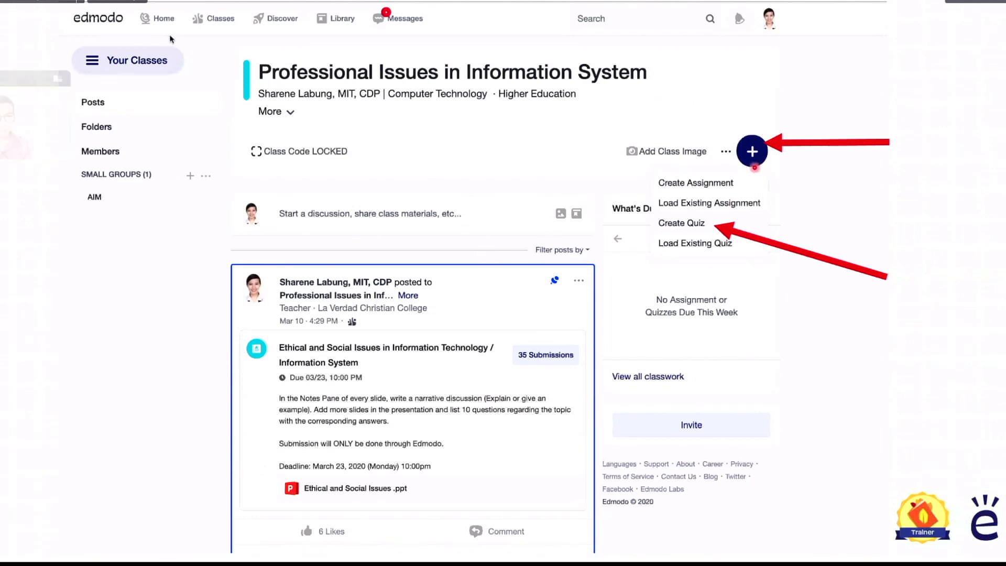
Move to the Create Quiz slide with the blank Untitled Quiz details form.
{"action": "left_click_drag", "start_coordinate": [170, 39], "coordinate": [977, 31]}
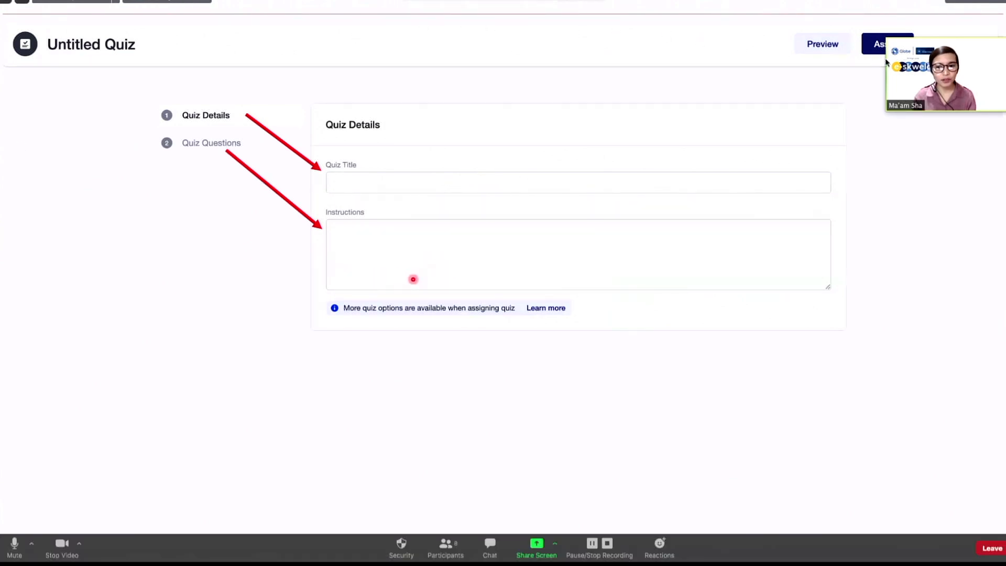
Keep quiz question 1 as Multiple Choice, worth 1 point, with three empty responses.
{"action": "mouse_move", "coordinate": [954, 62]}
{"action": "left_click_drag", "start_coordinate": [955, 62], "coordinate": [947, 106]}
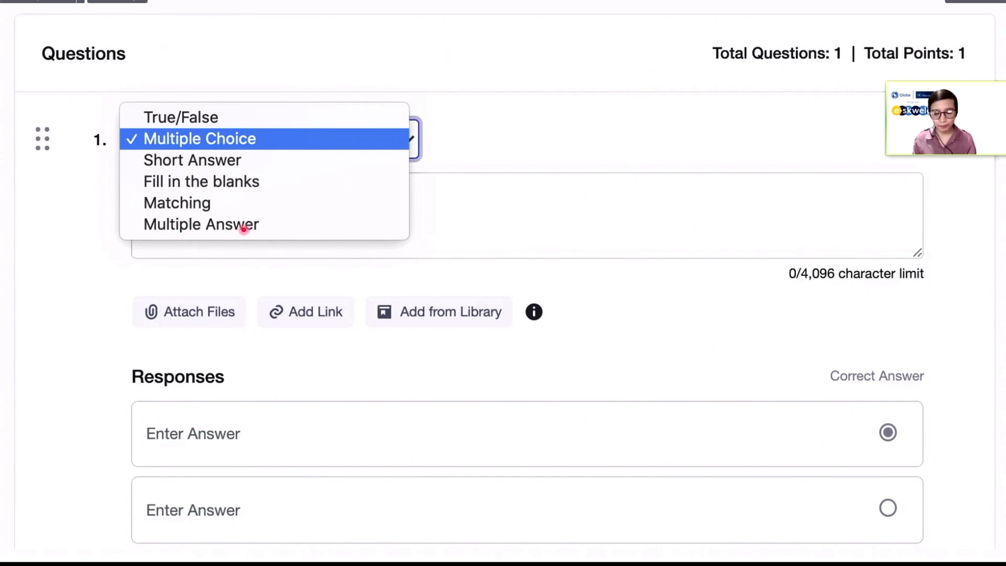
{"action": "key", "text": "Right"}
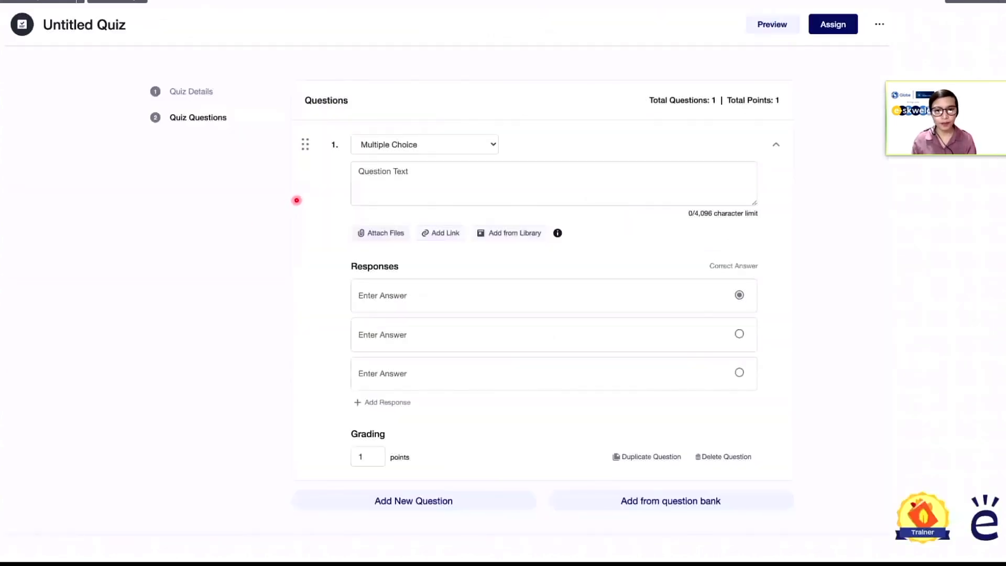
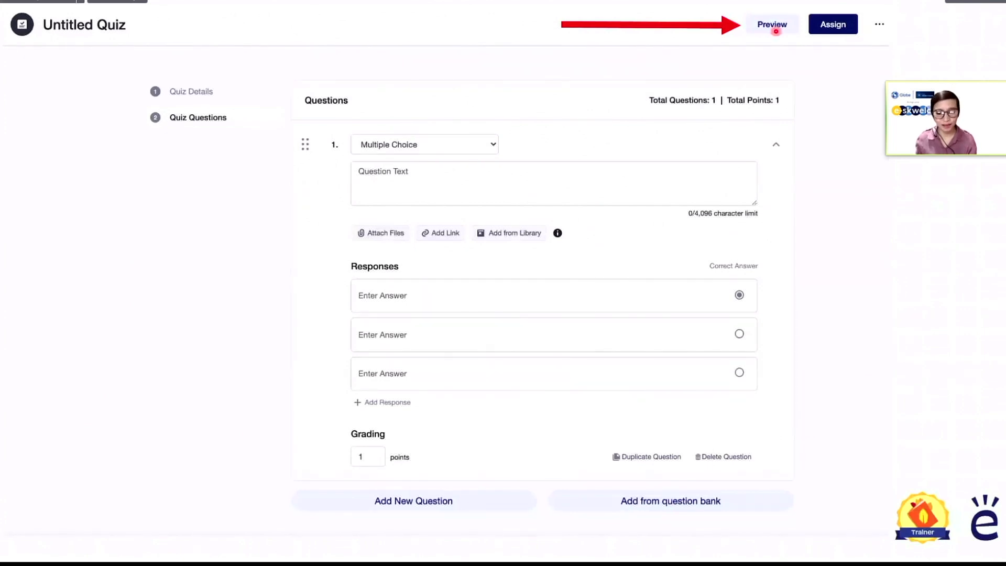
Preview the quiz and reveal its extra options: Print, Make a Copy and Delete.
{"action": "left_click", "coordinate": [776, 31]}
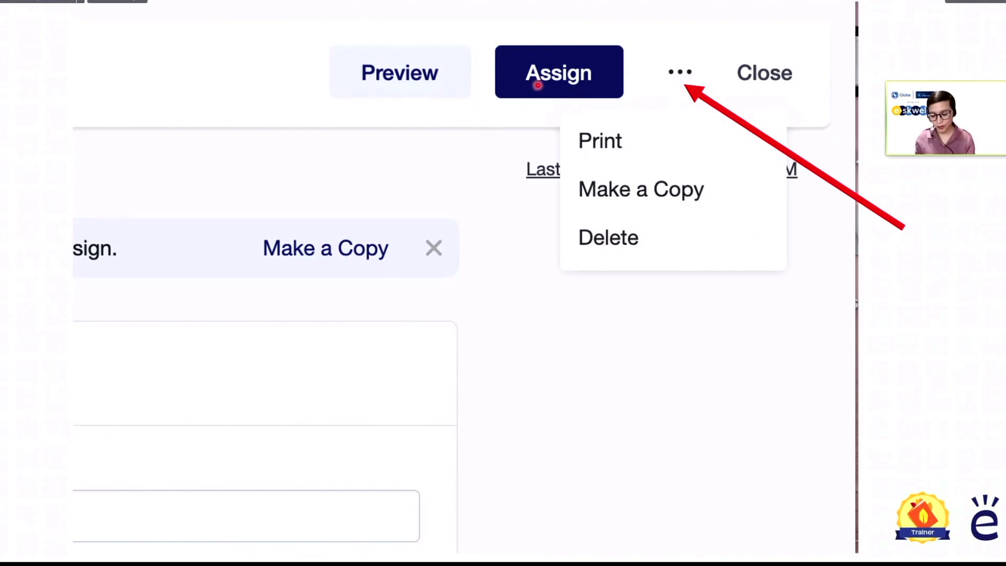
Assign the 10-question quiz with a 15-minute limit, due 09/21, and view its 10 submissions.
{"action": "left_click", "coordinate": [538, 85]}
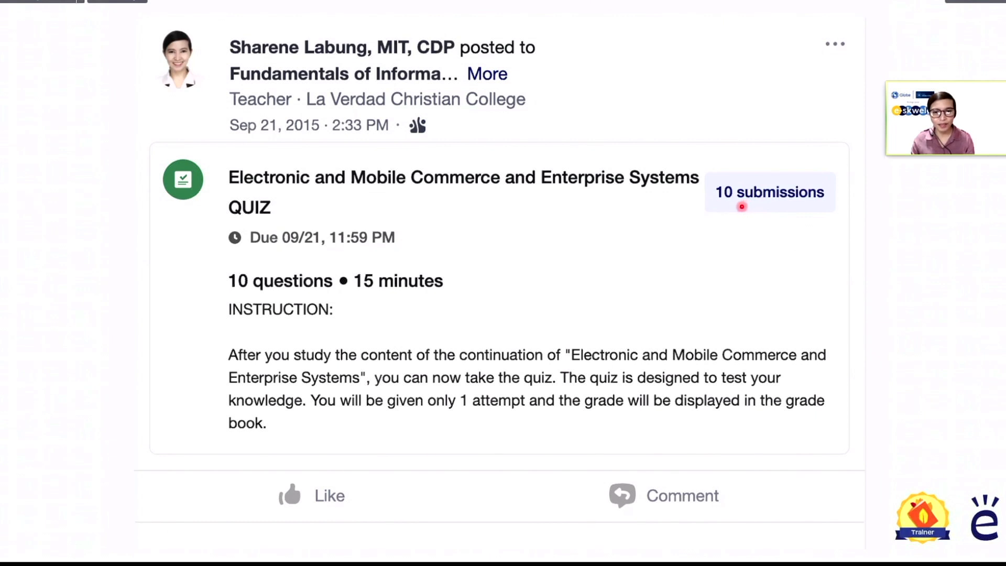
Advance the walkthrough to the 'Grade a Quiz' section title slide.
{"action": "key", "text": "Right"}
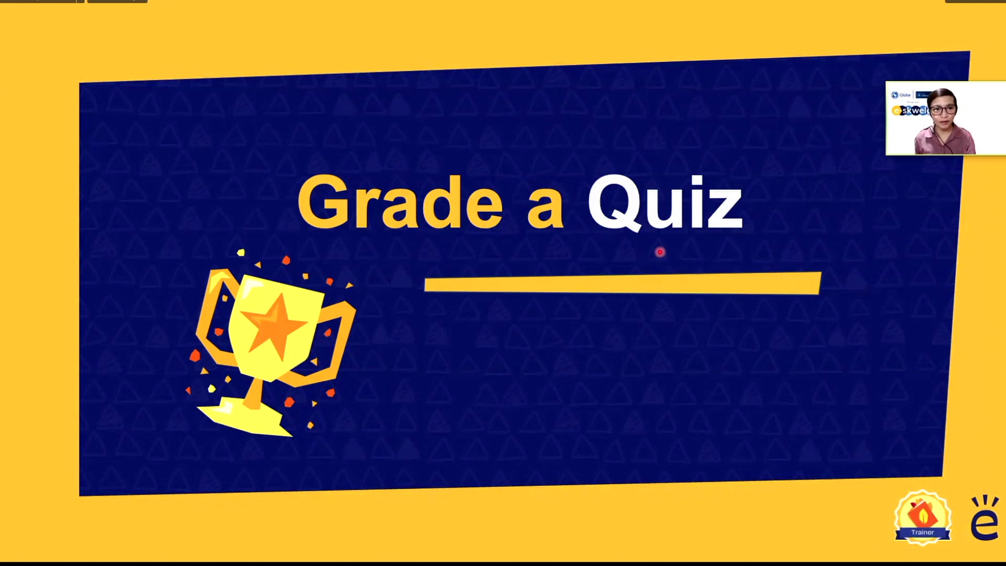
Show the quiz's Students tab with each student's status, submission time and score out of 20.
{"action": "key", "text": "Right"}
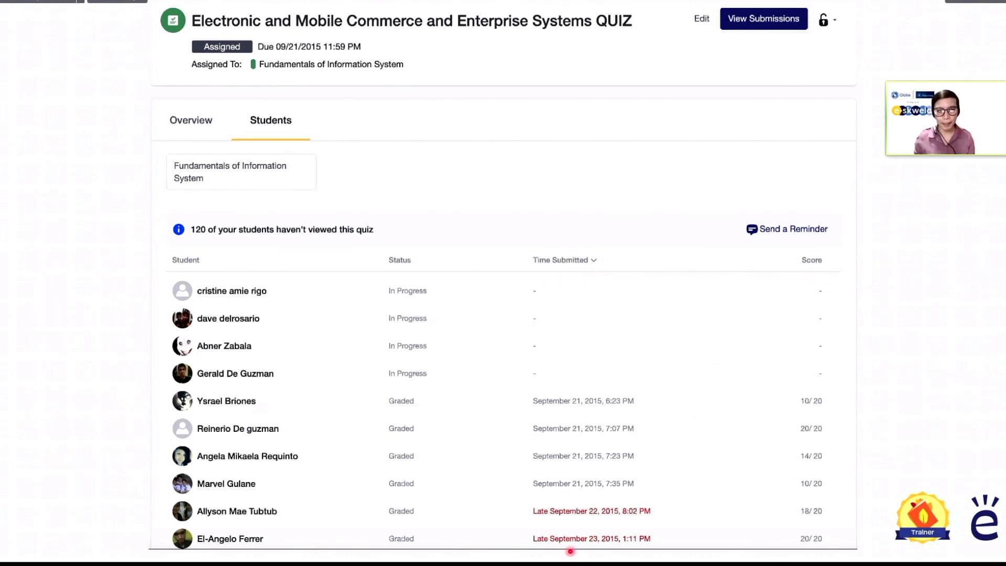
Open a student's 12/15 submission at Question 4's Extranet answer, with the empty Comments box.
{"action": "key", "text": "Right"}
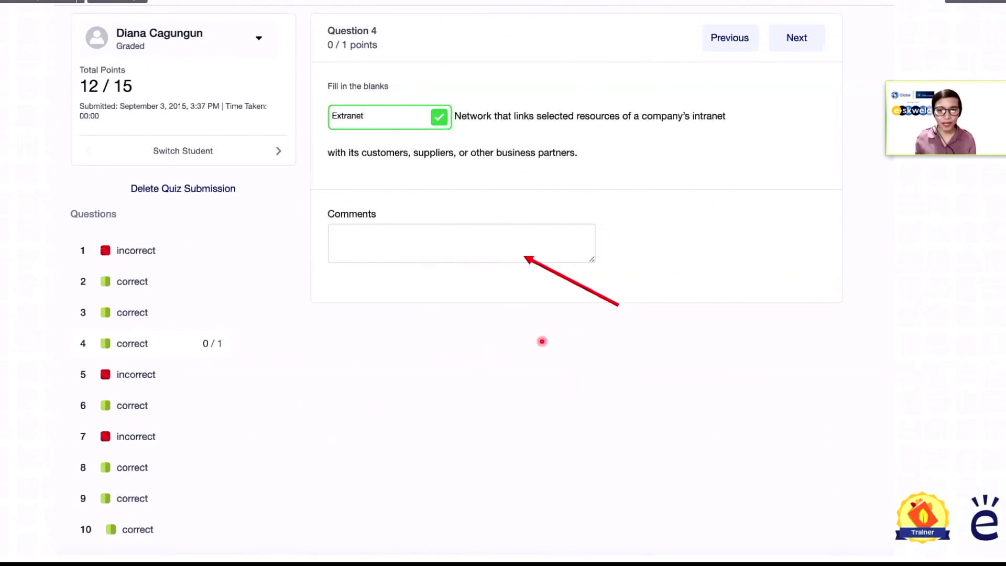
Advance to the Add Content to Your Library section, from the home feed to the Library tab.
{"action": "key", "text": "Right"}
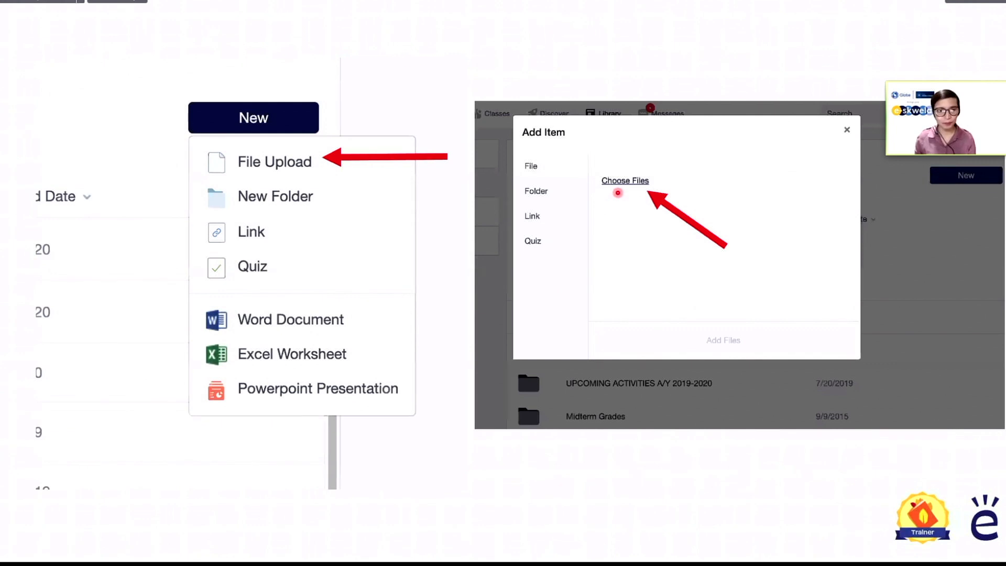
Show Exercises.pdf chosen and checked in the Add Item dialog, ready to add.
{"action": "key", "text": "Right"}
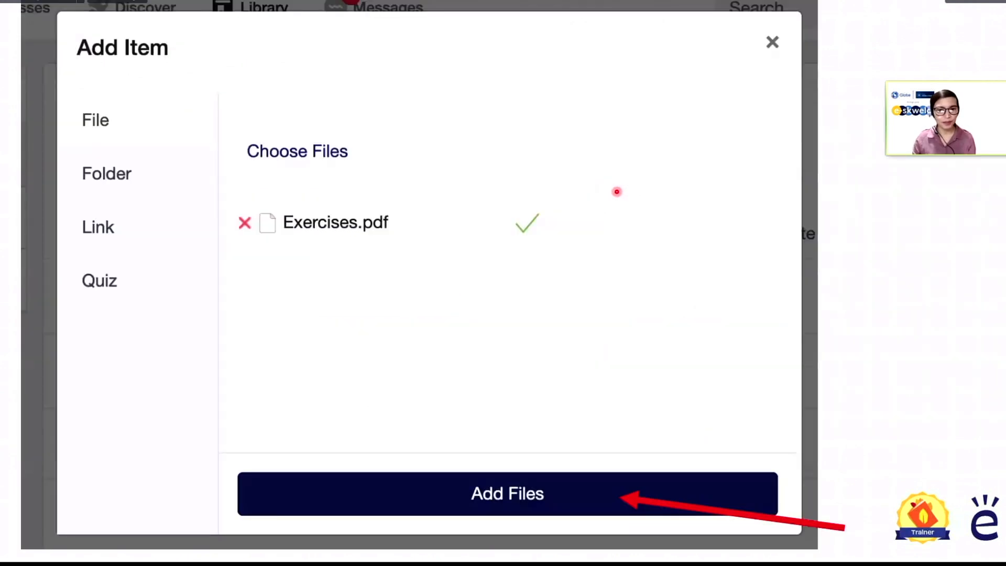
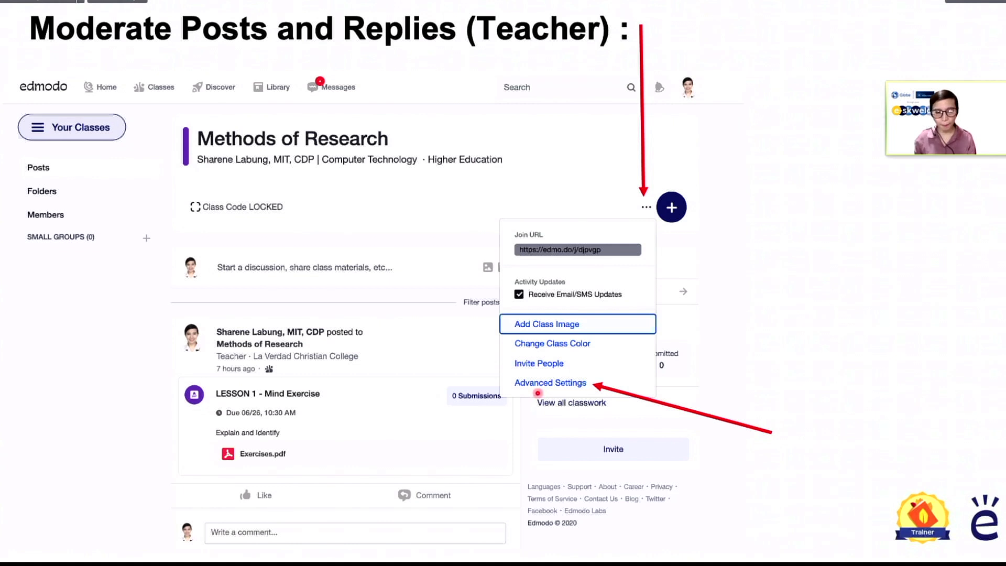
Open the advanced settings options for the class.
{"action": "left_click", "coordinate": [538, 390]}
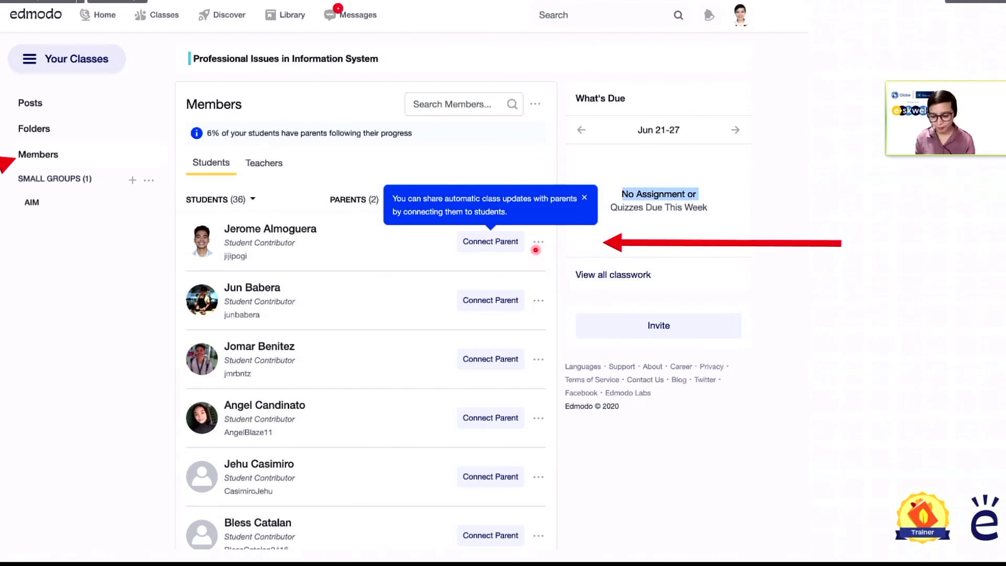
Open the options menu for the first student in the class's members list.
{"action": "left_click", "coordinate": [537, 244]}
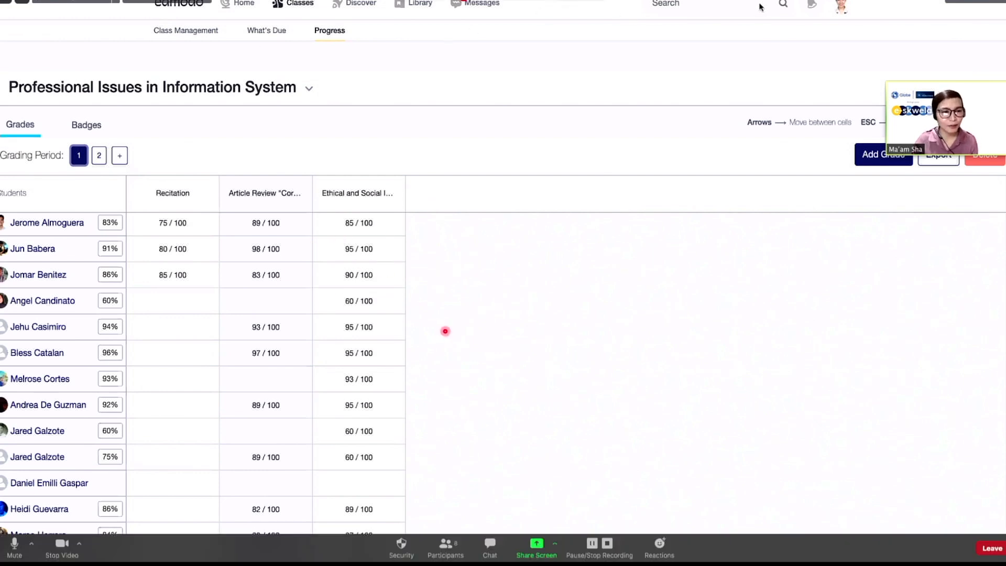
Leave the Progress gradebook and advance to the Discover Overview title slide.
{"action": "mouse_move", "coordinate": [940, 114]}
{"action": "left_click_drag", "start_coordinate": [940, 114], "coordinate": [942, 63]}
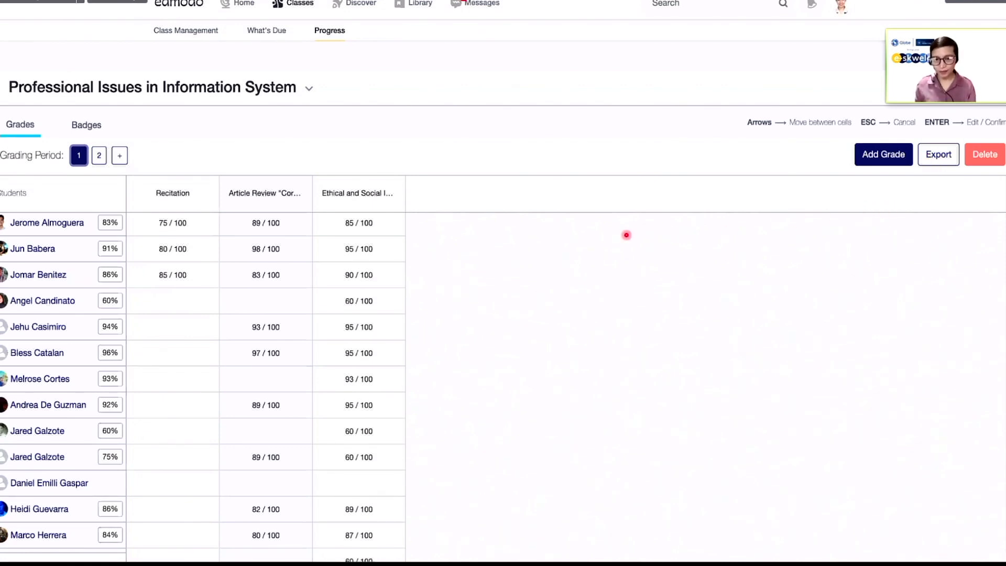
{"action": "key", "text": "Right"}
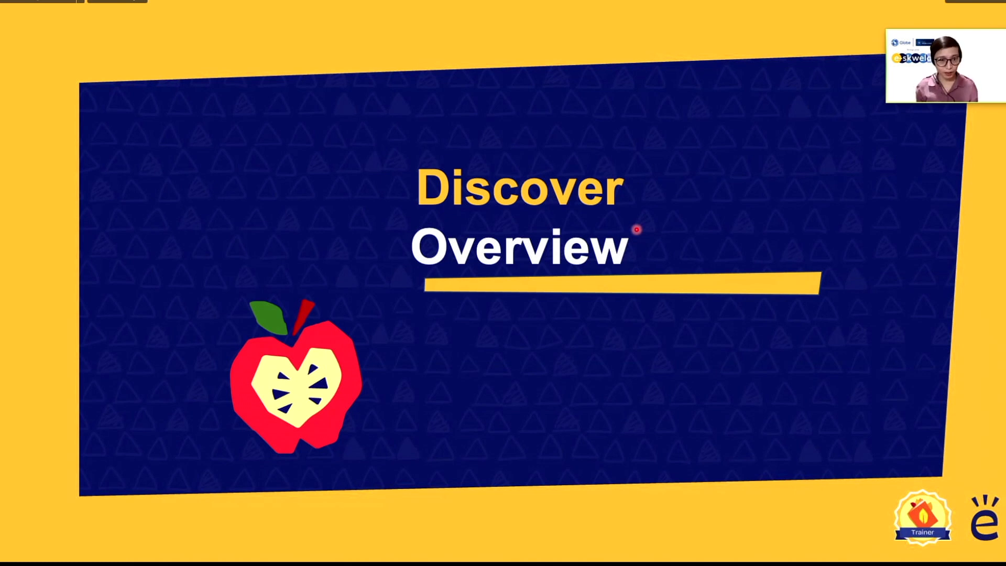
Bring up the Discover page listing popular videos, Distance Learning and Games.
{"action": "key", "text": "alt+Tab"}
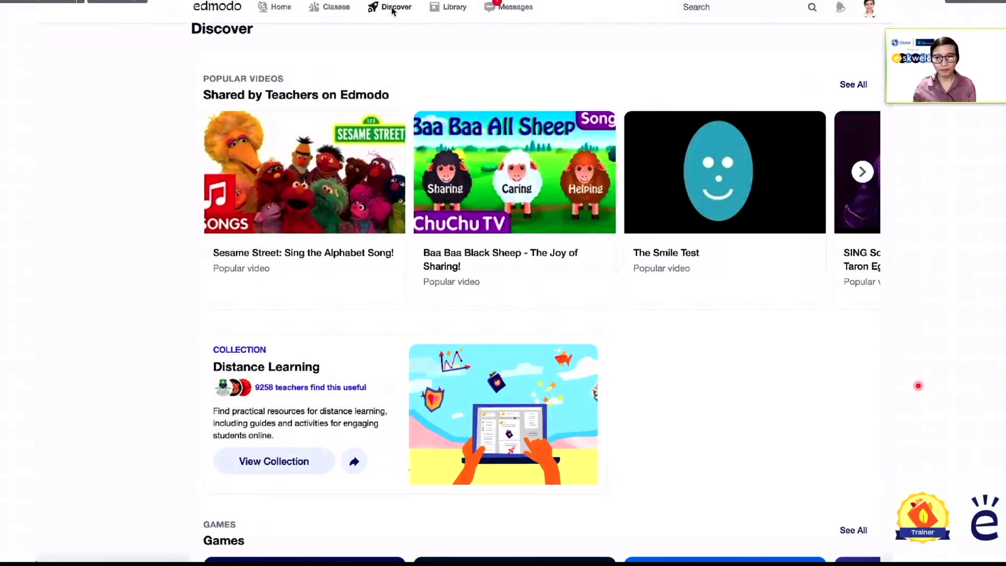
Advance to the closing 'Thank you !' slide with the Trainer badge.
{"action": "key", "text": "Right"}
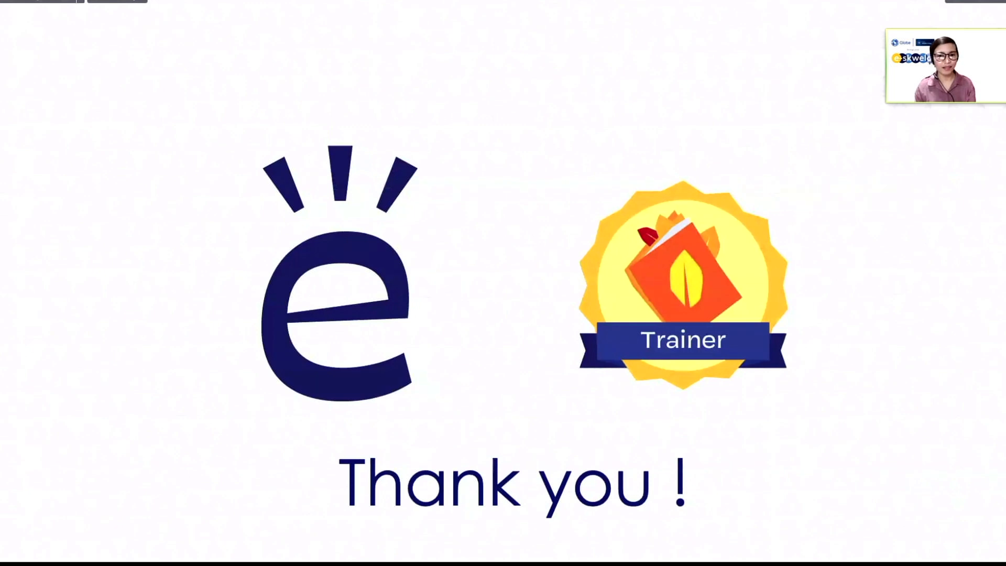